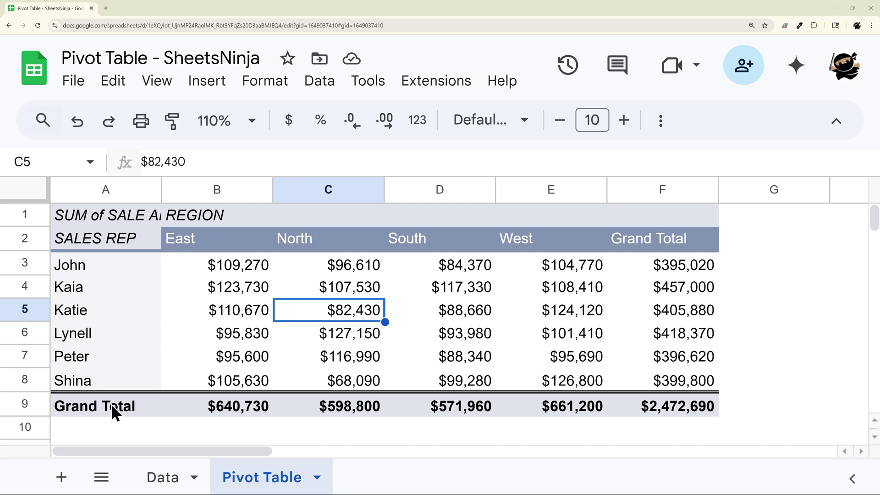
# Step: Turn on Show edit control for the pivot table from cell B4's right-click menu
pyautogui.click(139, 358)
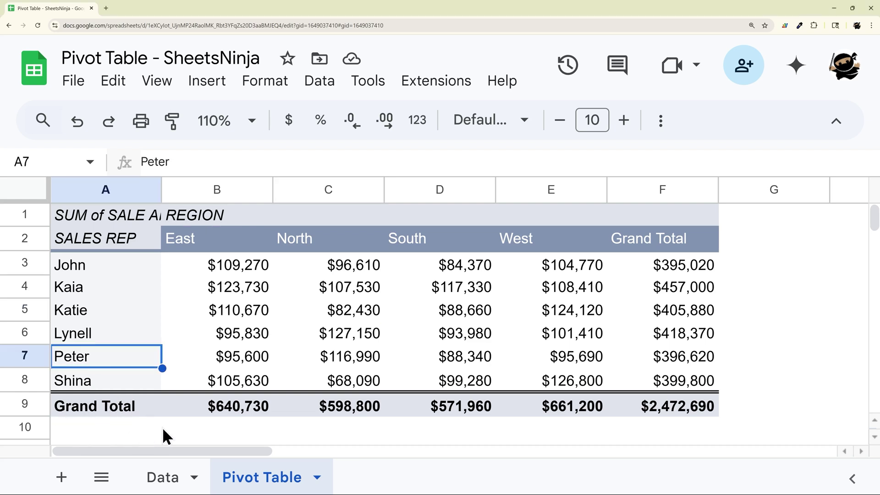
pyautogui.click(224, 284)
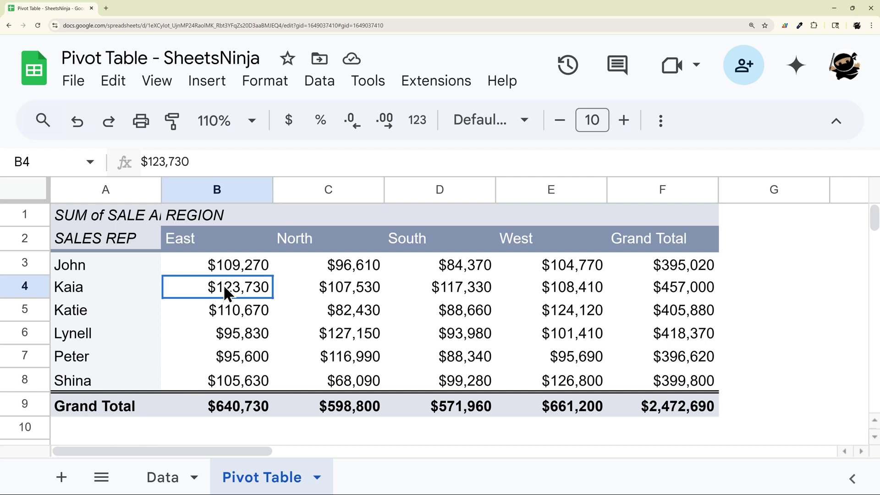
pyautogui.rightClick(224, 284)
pyautogui.scroll(-2, 306, 307)
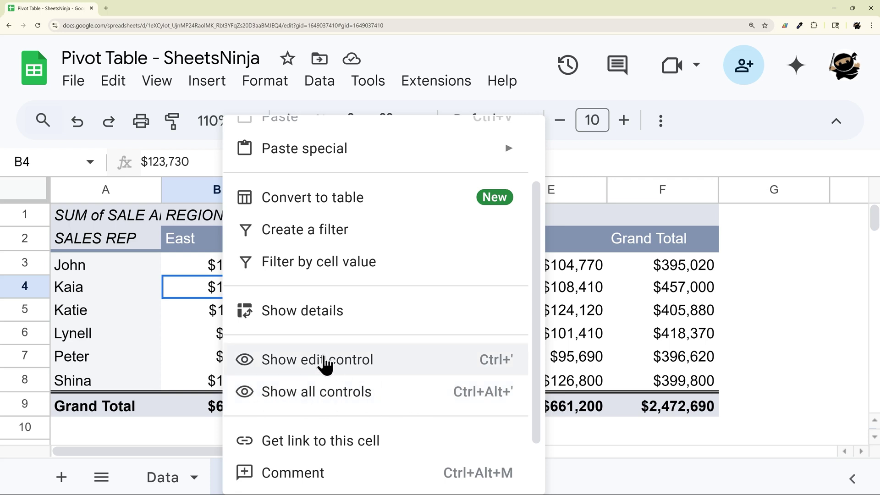
pyautogui.click(319, 360)
pyautogui.scroll(-1, 288, 348)
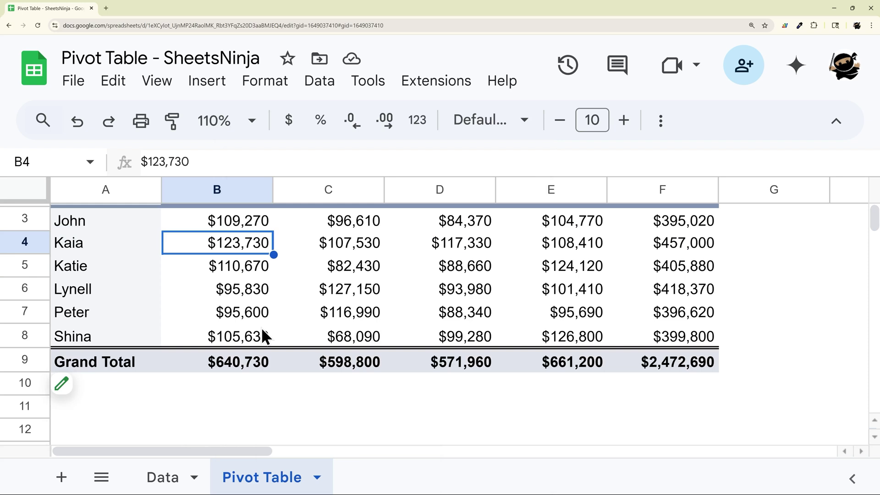
pyautogui.moveTo(71, 391)
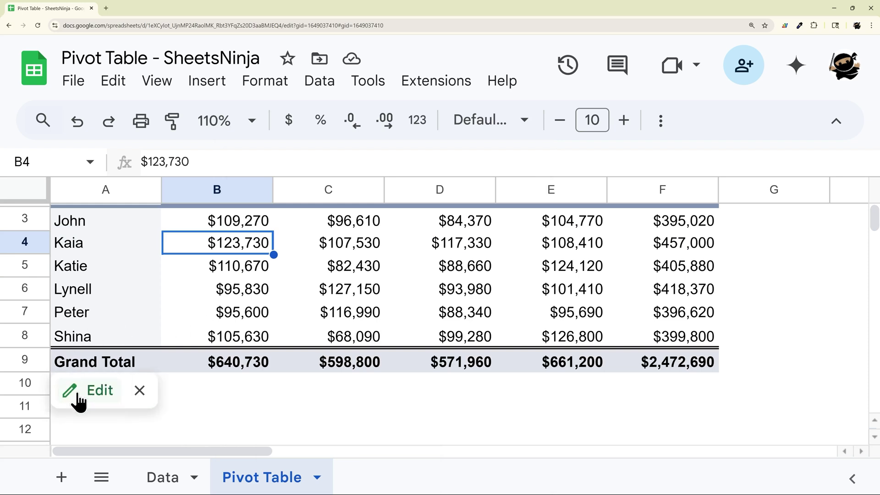
# Step: Open the pivot table editor from the Edit chip, scroll through it, then close it
pyautogui.click(86, 392)
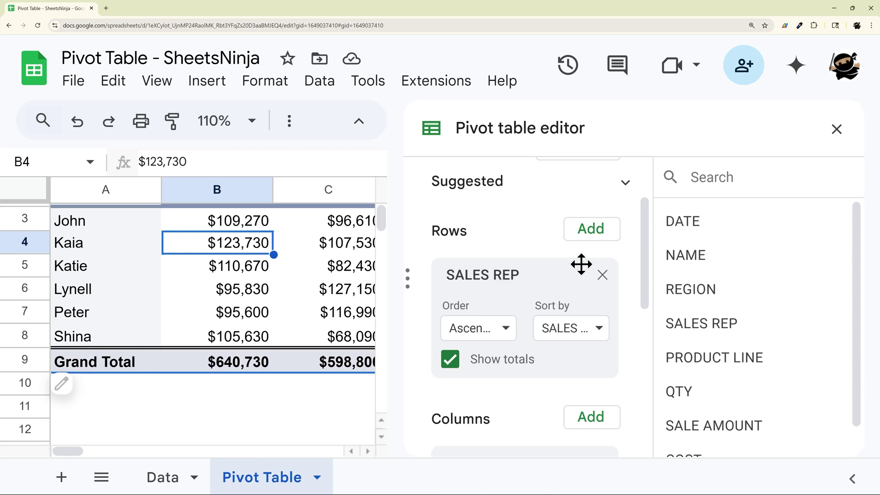
pyautogui.moveTo(642, 295); pyautogui.dragTo(825, 166)
pyautogui.click(836, 130)
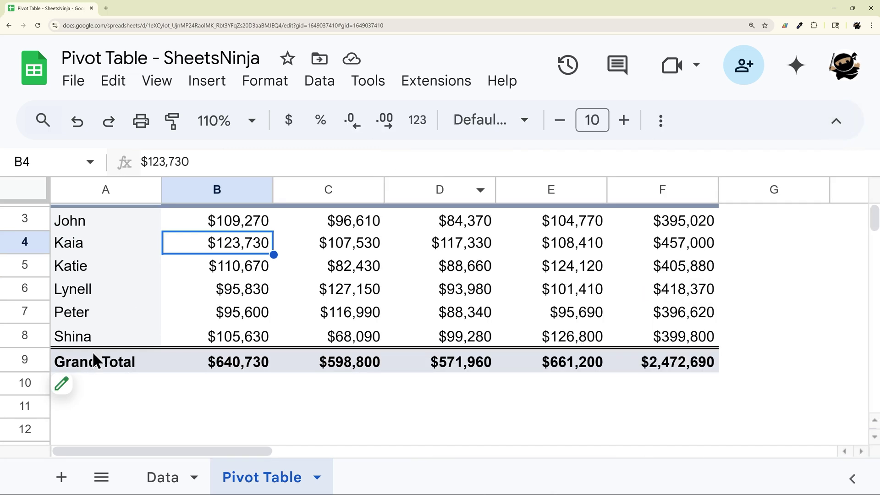
pyautogui.scroll(-1, 72, 385)
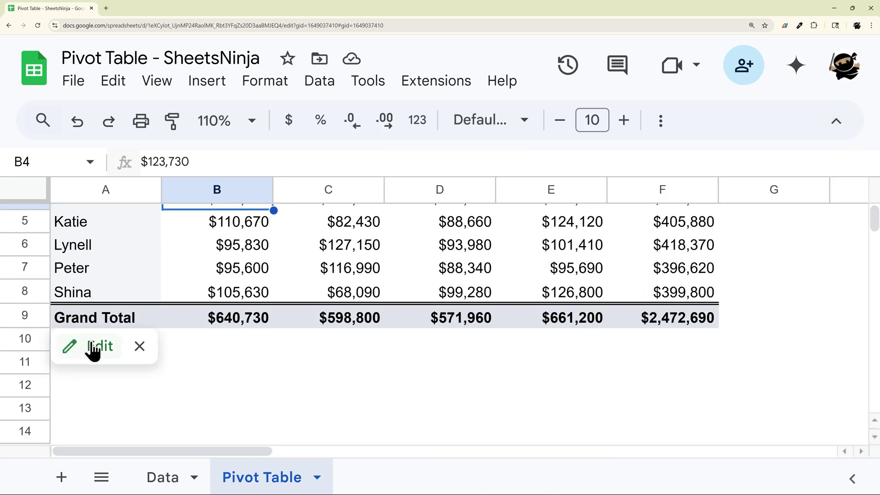
pyautogui.scroll(2, 89, 354)
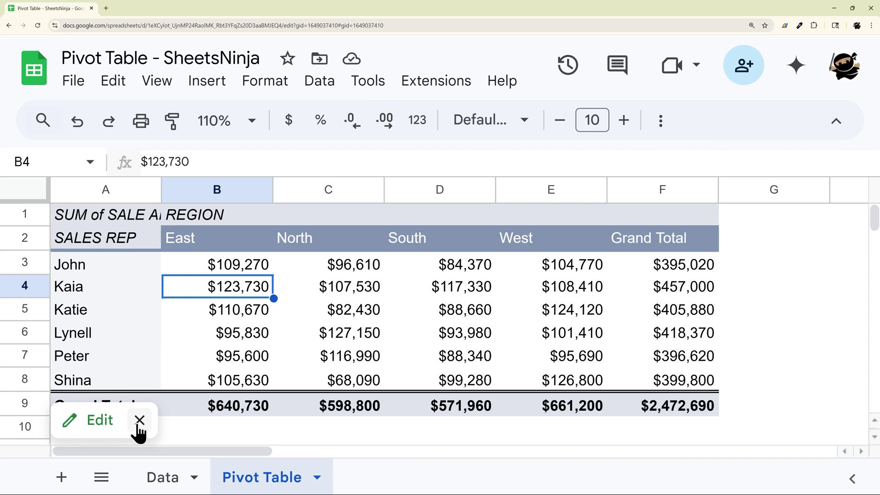
# Step: Hide this pivot table's Edit chip using its Hide this control option
pyautogui.click(140, 427)
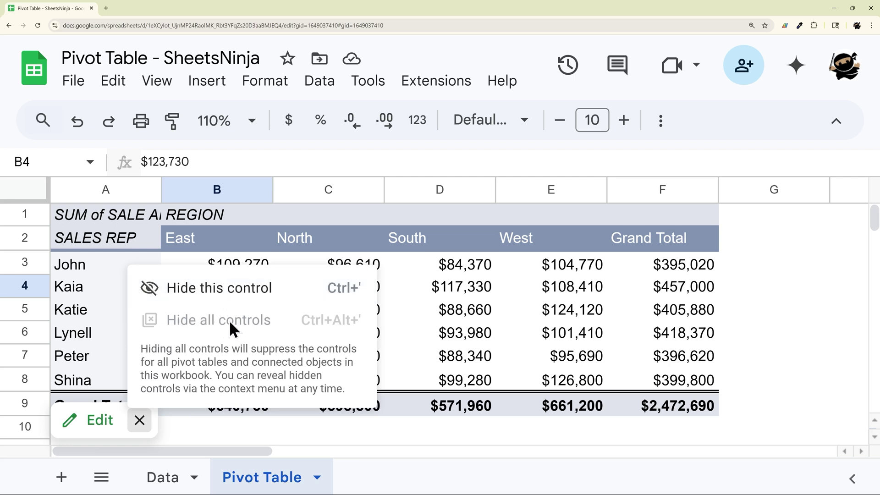
pyautogui.click(235, 290)
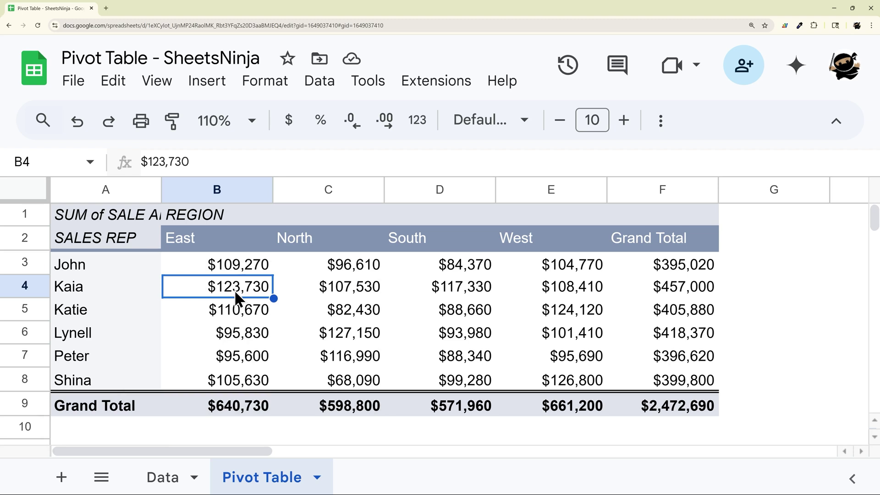
# Step: Restore the controls with Show all controls, then choose Hide all controls from the Edit chip
pyautogui.rightClick(235, 290)
pyautogui.scroll(-2, 275, 323)
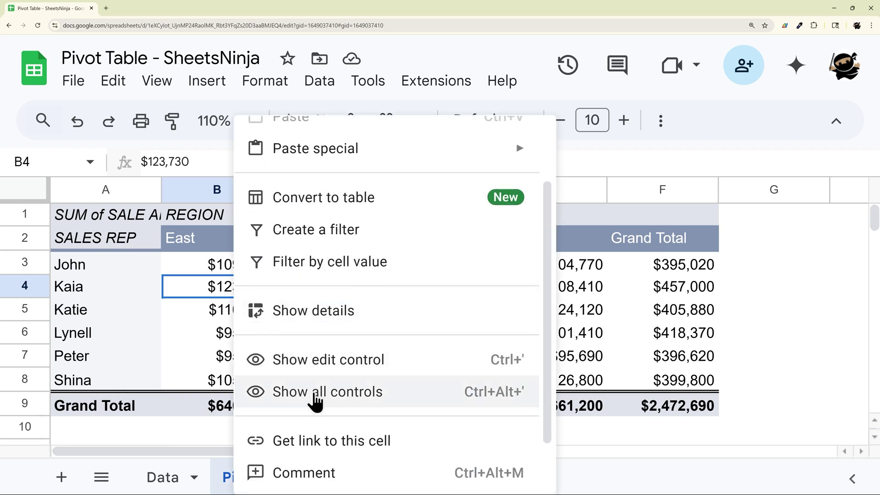
pyautogui.click(315, 393)
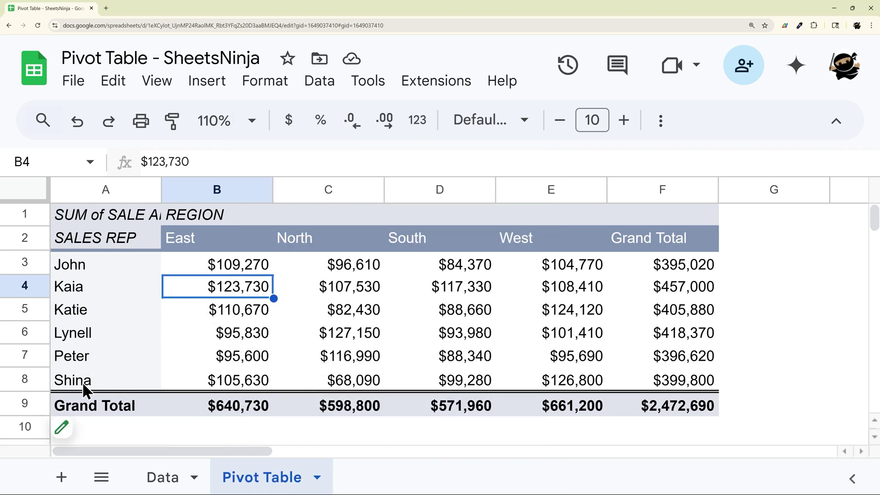
pyautogui.moveTo(70, 420)
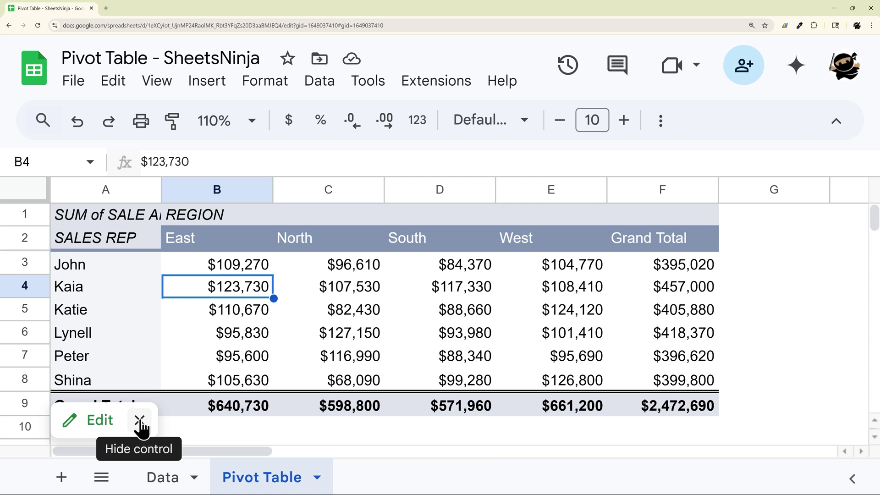
pyautogui.click(141, 423)
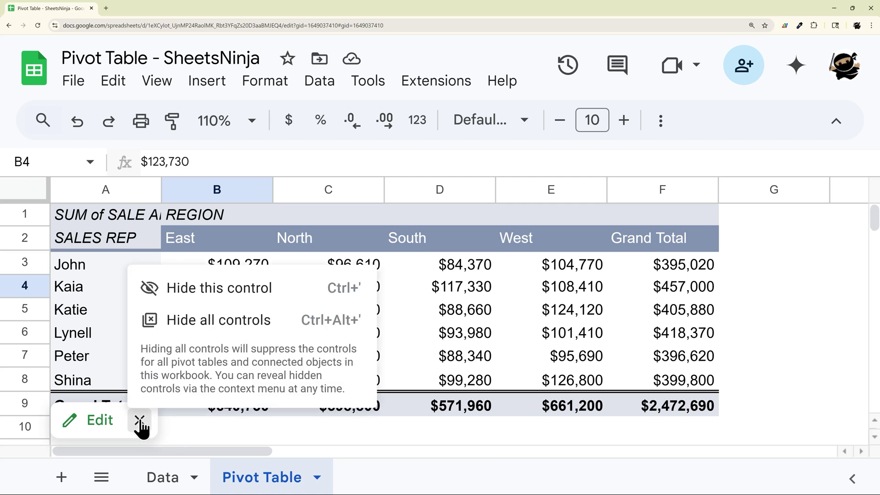
pyautogui.click(211, 319)
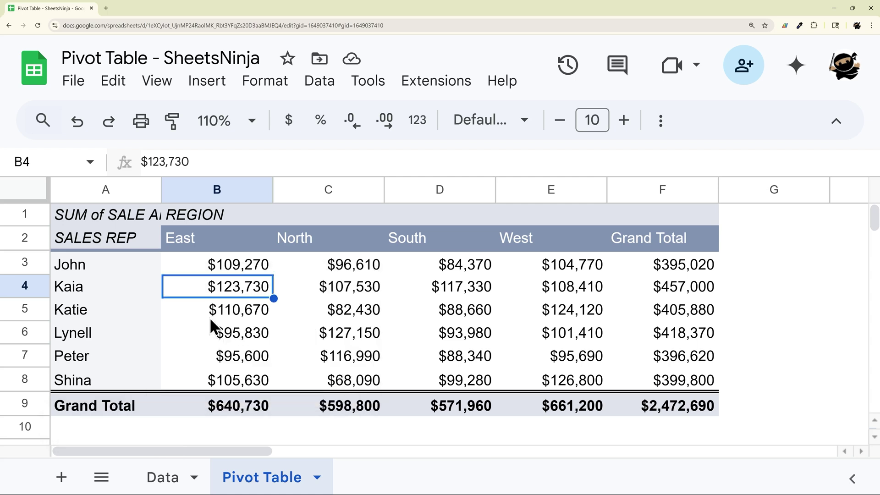